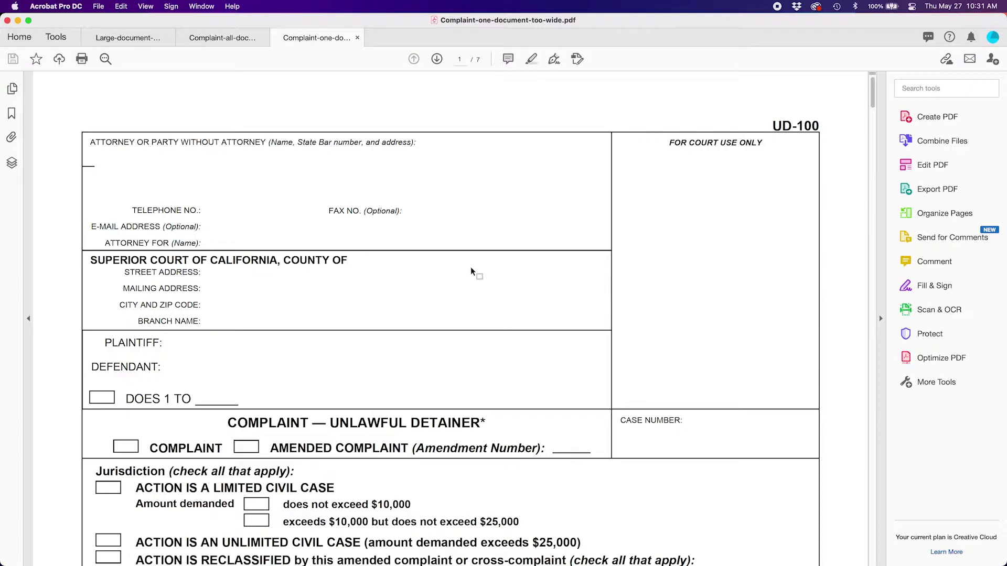
Switch to the large document and select, then clear, the tiny file-stamp text at the page top
{"action": "left_click", "coordinate": [140, 38]}
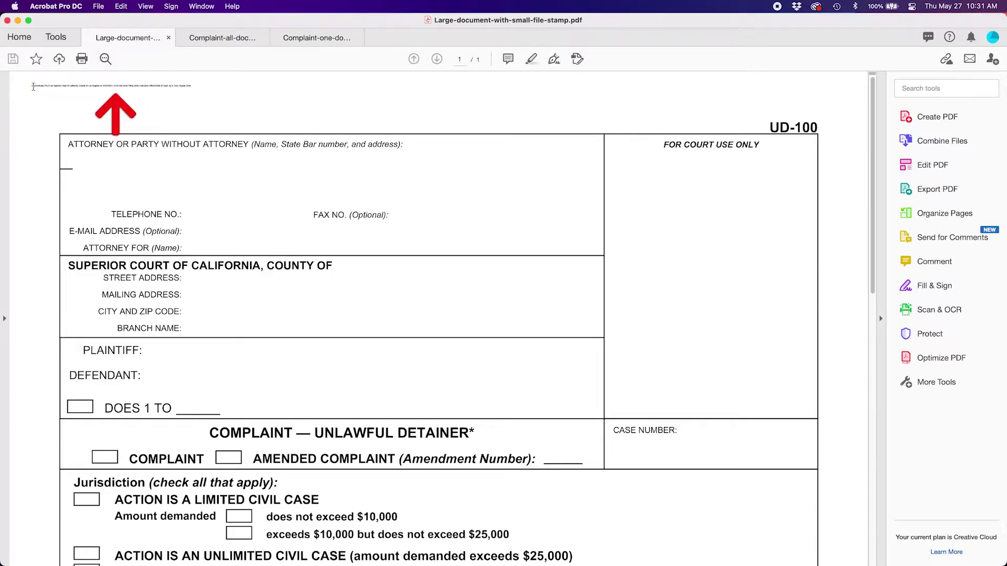
{"action": "left_click_drag", "start_coordinate": [32, 85], "coordinate": [196, 86]}
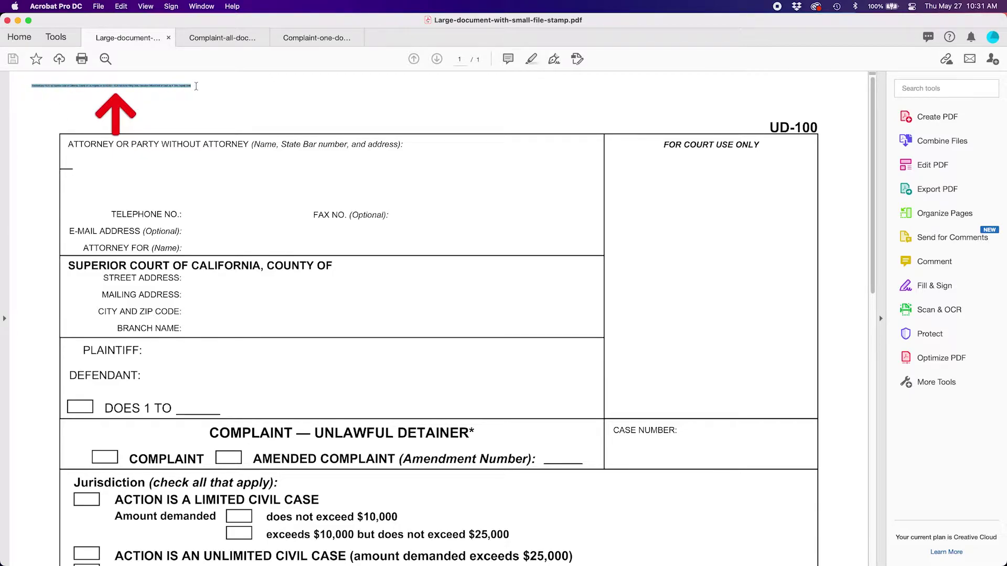
{"action": "left_click", "coordinate": [199, 126]}
{"action": "key", "text": "Escape"}
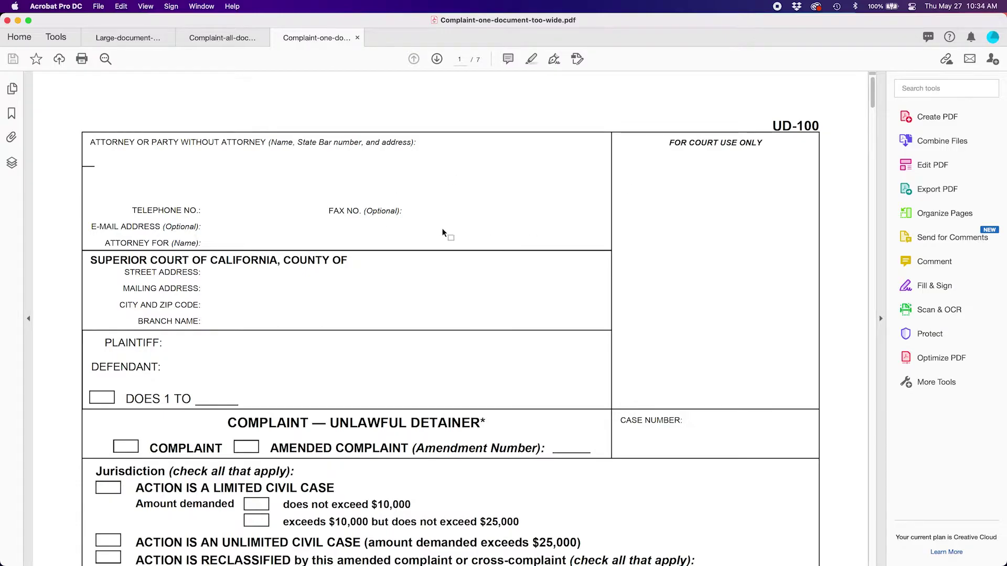
Page forward through the complaint's exhibits to the last page, EXHIBIT LARGE (page 7)
{"action": "left_click", "coordinate": [437, 60]}
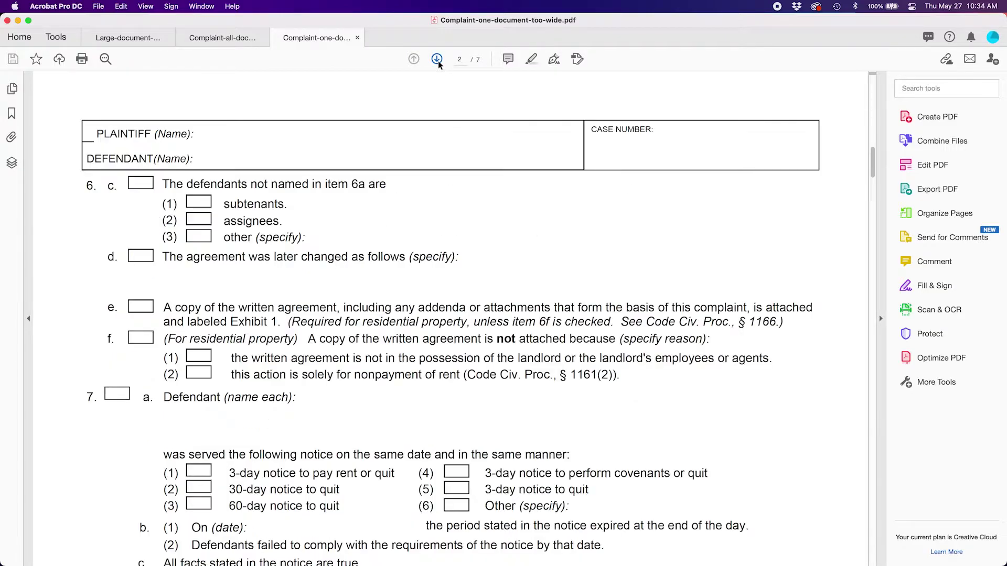
{"action": "left_click", "coordinate": [437, 60]}
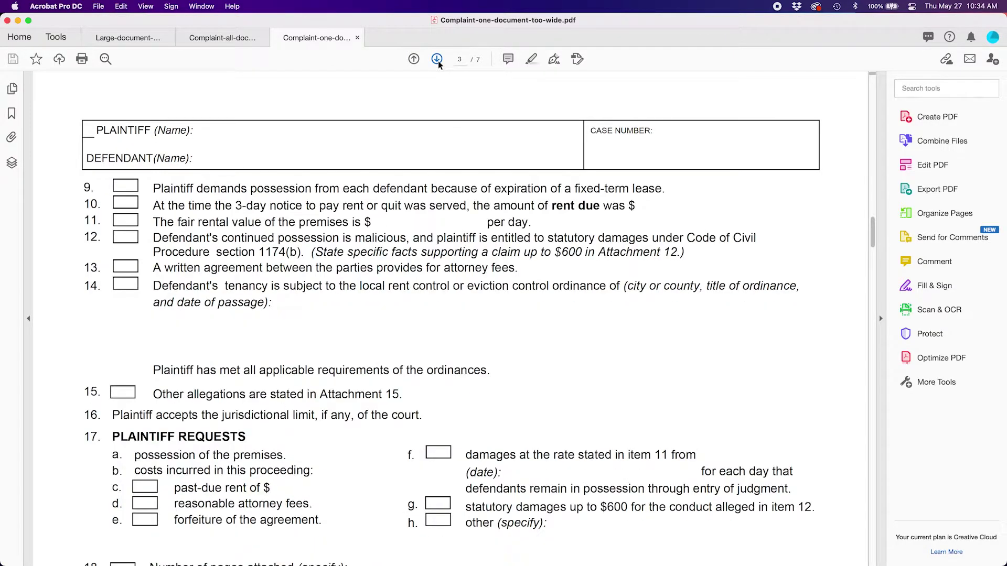
{"action": "left_click", "coordinate": [437, 60]}
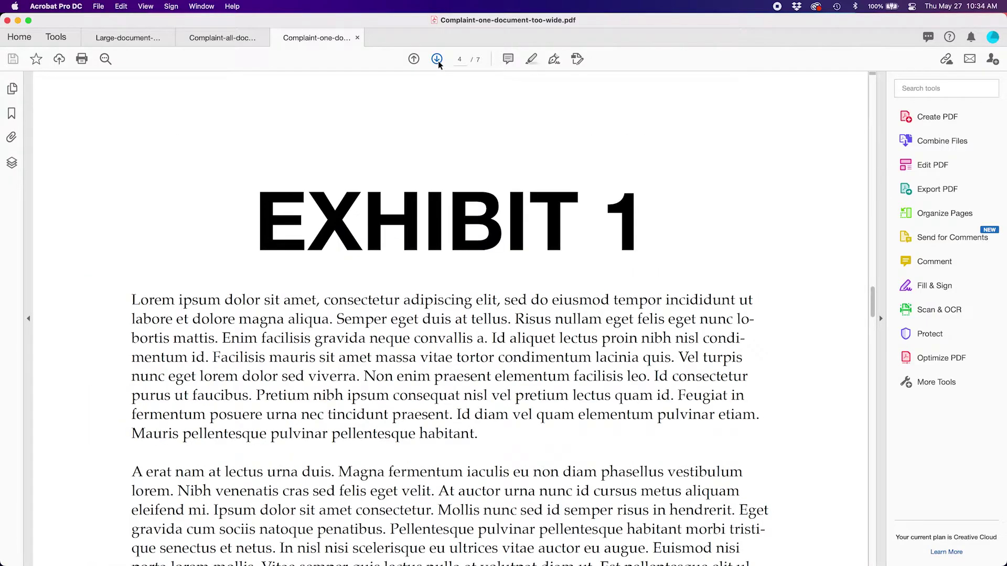
{"action": "left_click", "coordinate": [438, 60]}
{"action": "left_click", "coordinate": [438, 60]}
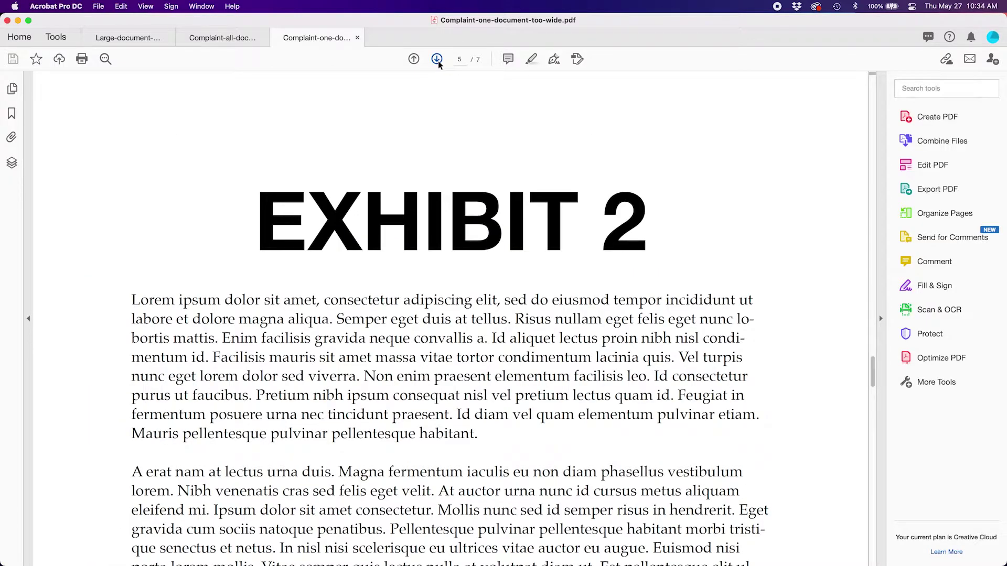
{"action": "left_click", "coordinate": [437, 60]}
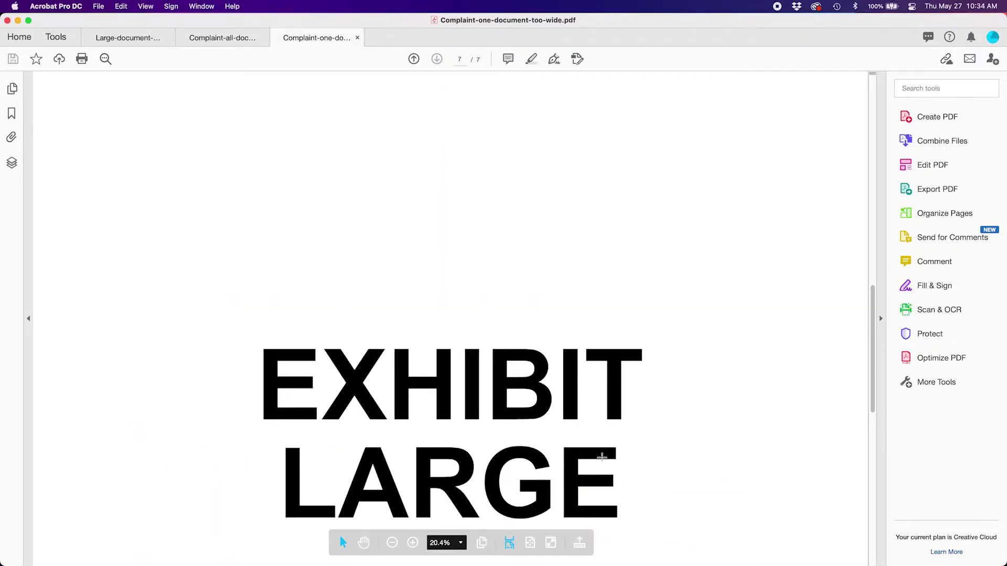
Scroll up and down to compare the oversized EXHIBIT LARGE page with the normal exhibit pages
{"action": "scroll", "coordinate": [511, 400], "scroll_direction": "up", "scroll_amount": 10}
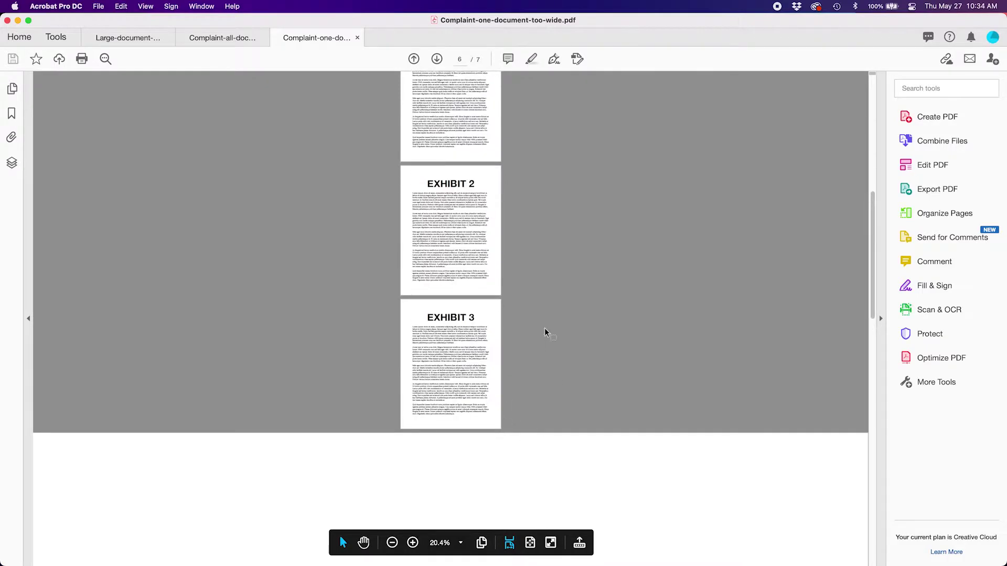
{"action": "scroll", "coordinate": [473, 222], "scroll_direction": "up", "scroll_amount": 2}
{"action": "scroll", "coordinate": [473, 222], "scroll_direction": "up", "scroll_amount": 8}
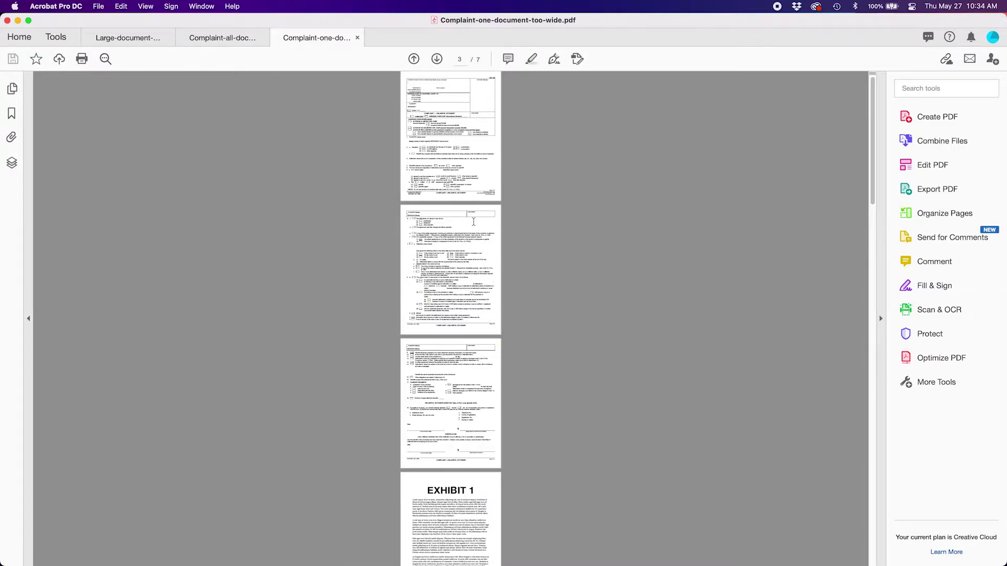
{"action": "scroll", "coordinate": [474, 222], "scroll_direction": "down", "scroll_amount": 20}
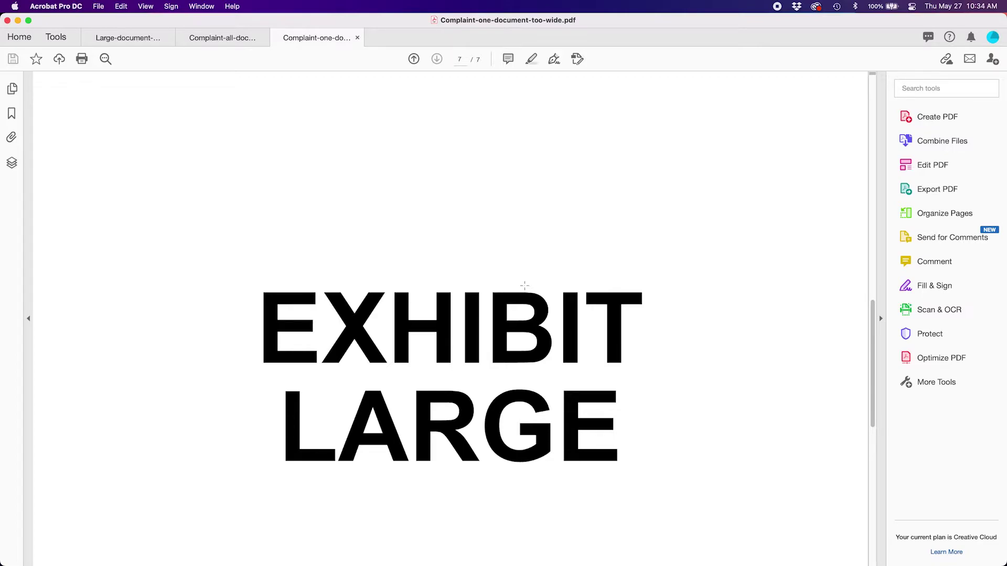
{"action": "scroll", "coordinate": [524, 286], "scroll_direction": "up", "scroll_amount": 10}
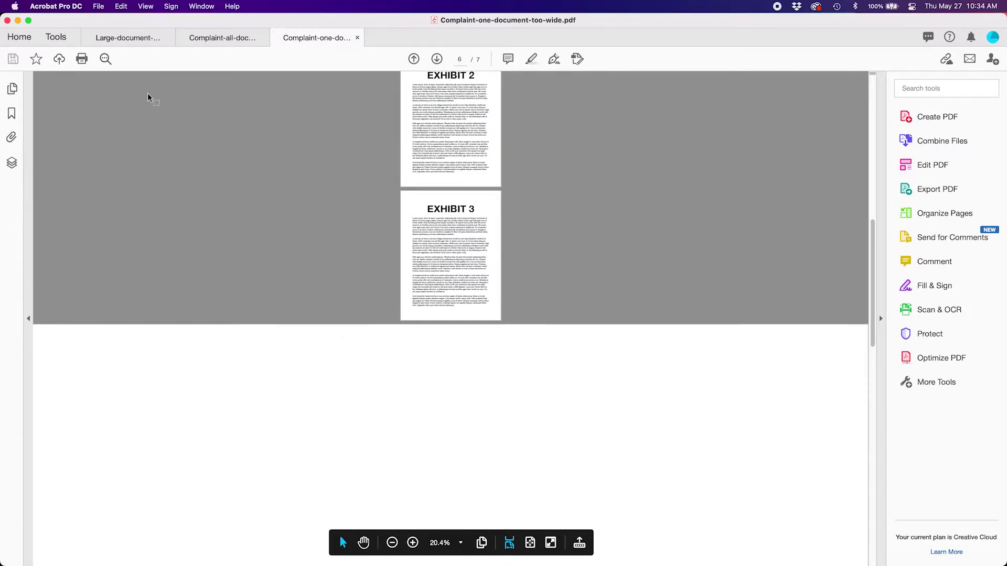
Open File > Print for the complaint, set page sizing to Actual size, and preview the next page
{"action": "left_click", "coordinate": [99, 6]}
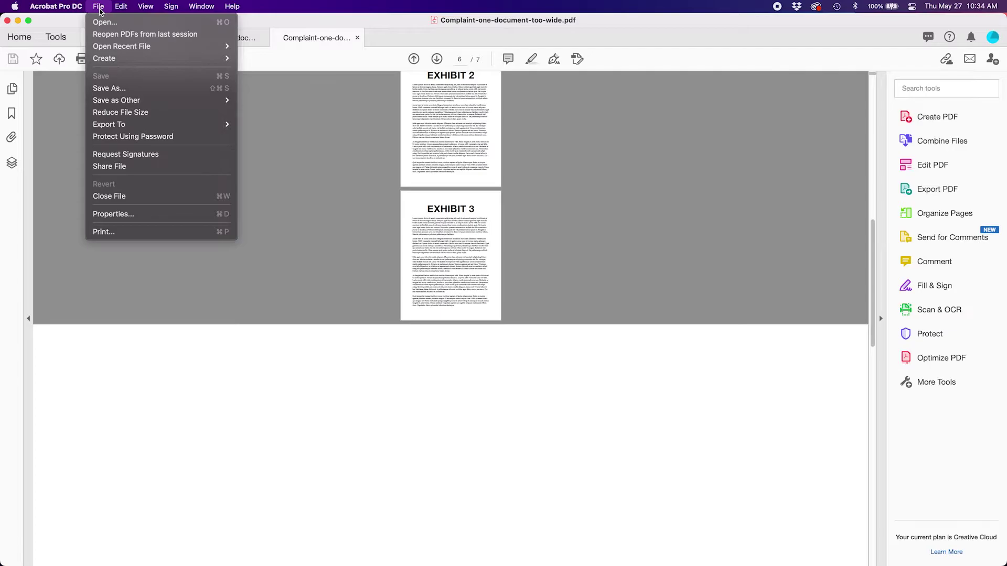
{"action": "left_click", "coordinate": [133, 233]}
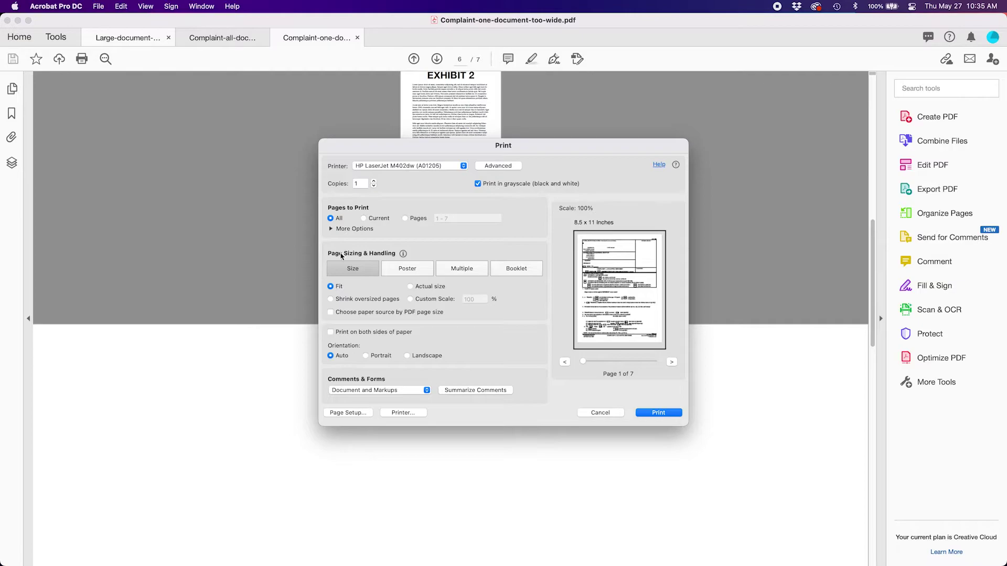
{"action": "left_click", "coordinate": [411, 287]}
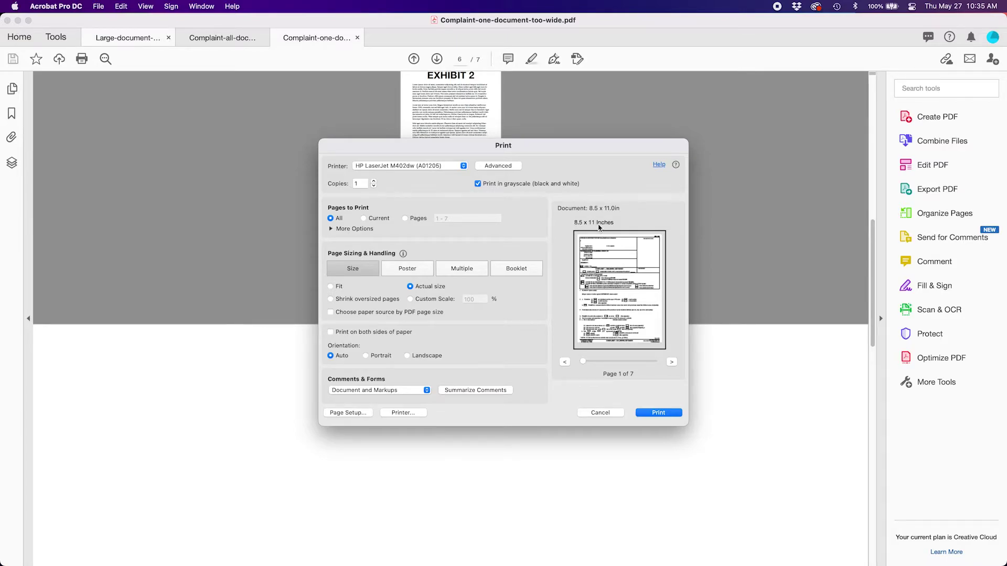
{"action": "left_click", "coordinate": [671, 365]}
Advance the print preview through Exhibit 2 and Exhibit 3 to the oversized EXHIBIT LARGE page
{"action": "left_click", "coordinate": [671, 363]}
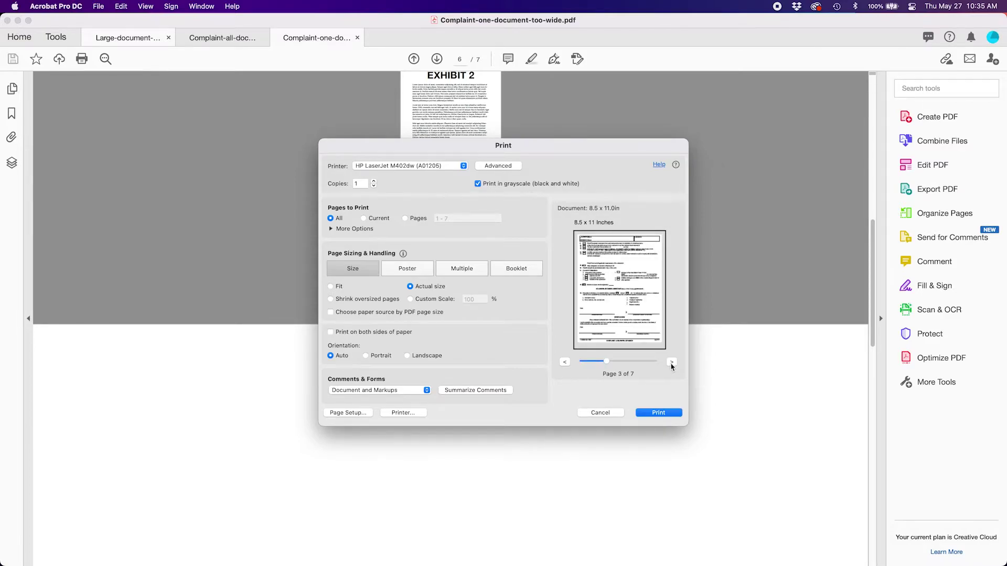
{"action": "left_click", "coordinate": [672, 362]}
{"action": "left_click", "coordinate": [672, 363]}
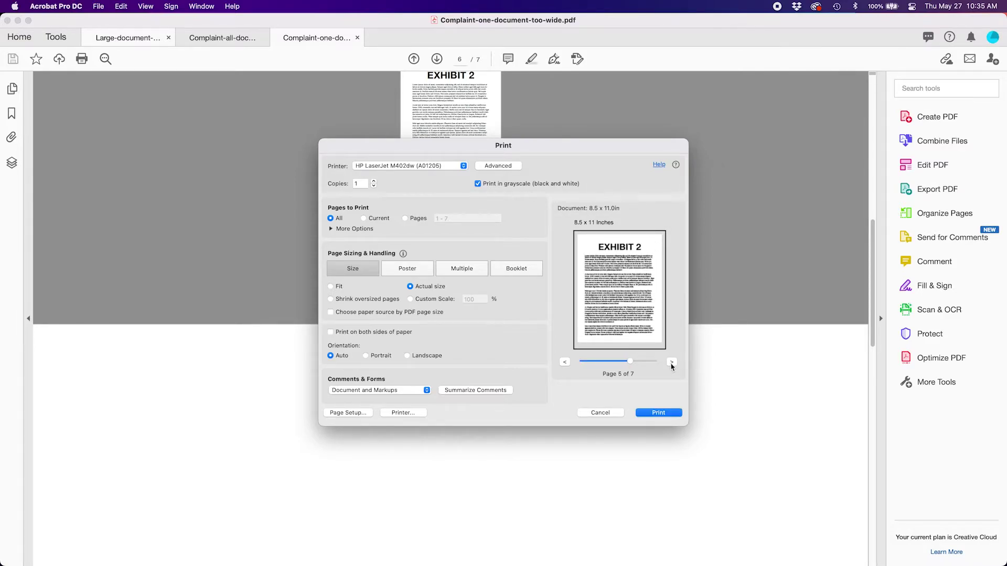
{"action": "left_click", "coordinate": [671, 363]}
{"action": "left_click", "coordinate": [672, 363]}
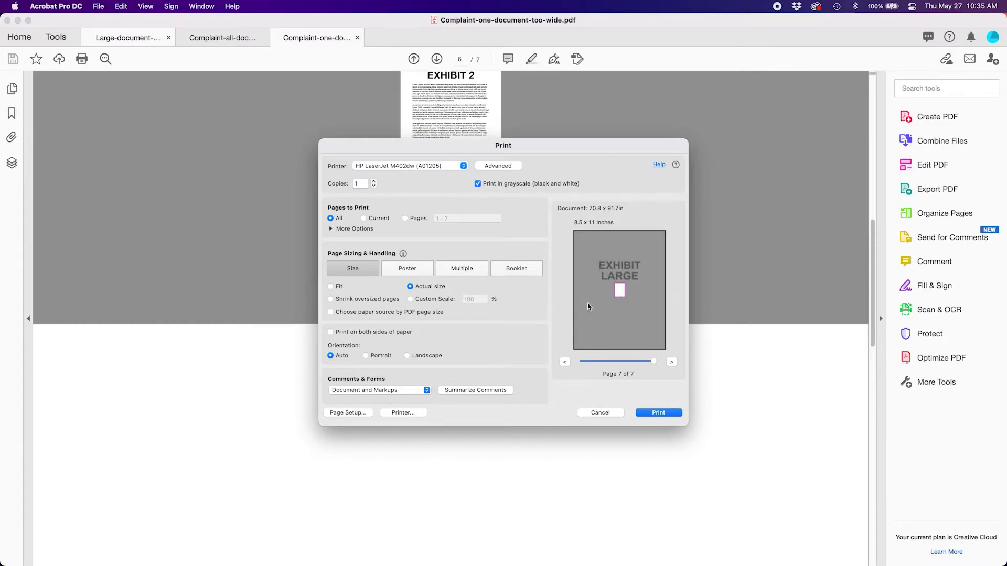
Step the print preview back from Exhibit 3 to page 1
{"action": "left_click", "coordinate": [565, 363]}
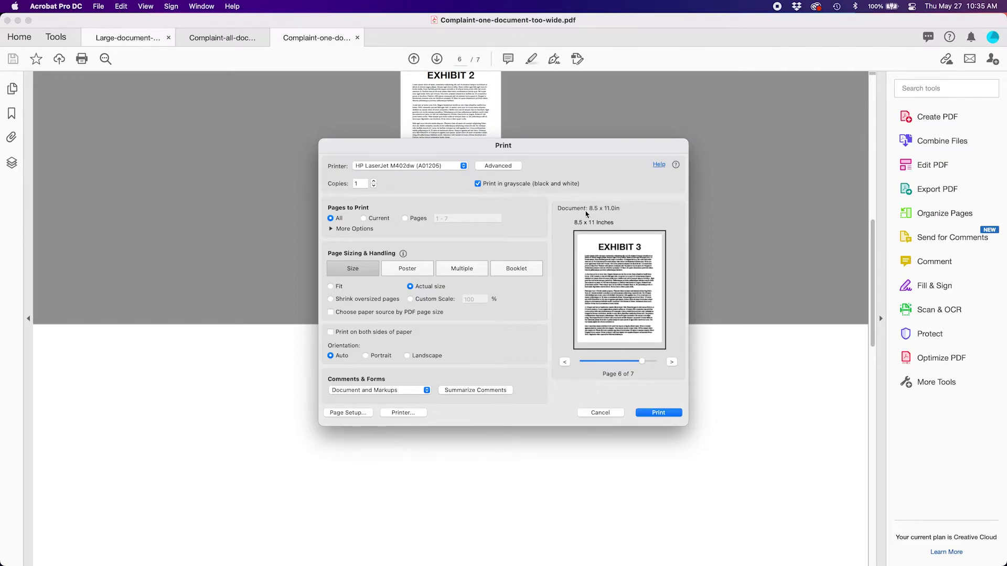
{"action": "left_click", "coordinate": [564, 363]}
{"action": "left_click", "coordinate": [565, 363]}
{"action": "left_click", "coordinate": [564, 362]}
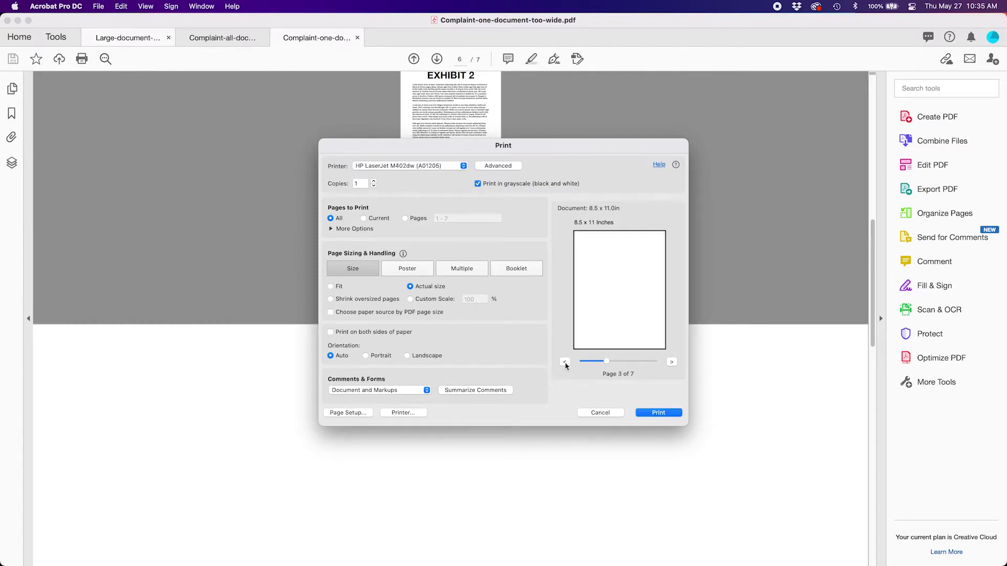
{"action": "left_click", "coordinate": [565, 363]}
{"action": "left_click", "coordinate": [565, 363]}
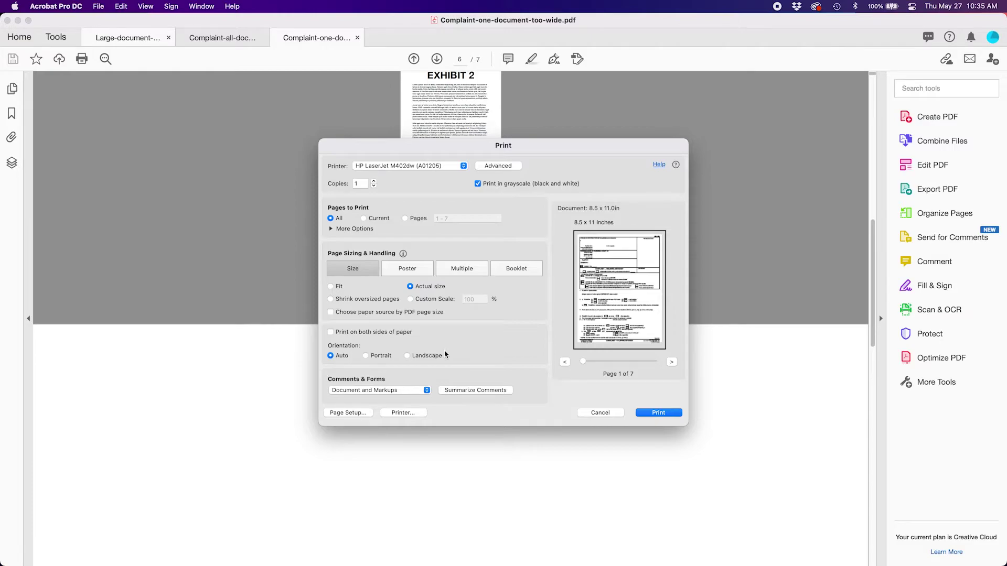
Step the print preview forward again from page 2 to the EXHIBIT LARGE last page
{"action": "left_click", "coordinate": [669, 364]}
{"action": "left_click", "coordinate": [671, 362]}
{"action": "left_click", "coordinate": [671, 362]}
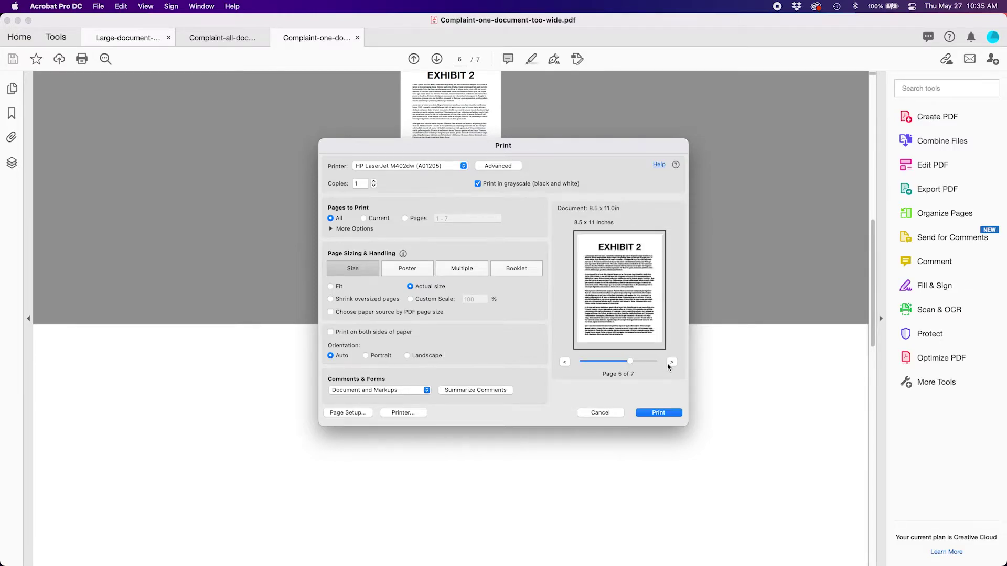
{"action": "left_click", "coordinate": [672, 362]}
{"action": "left_click", "coordinate": [671, 363]}
{"action": "left_click", "coordinate": [671, 362]}
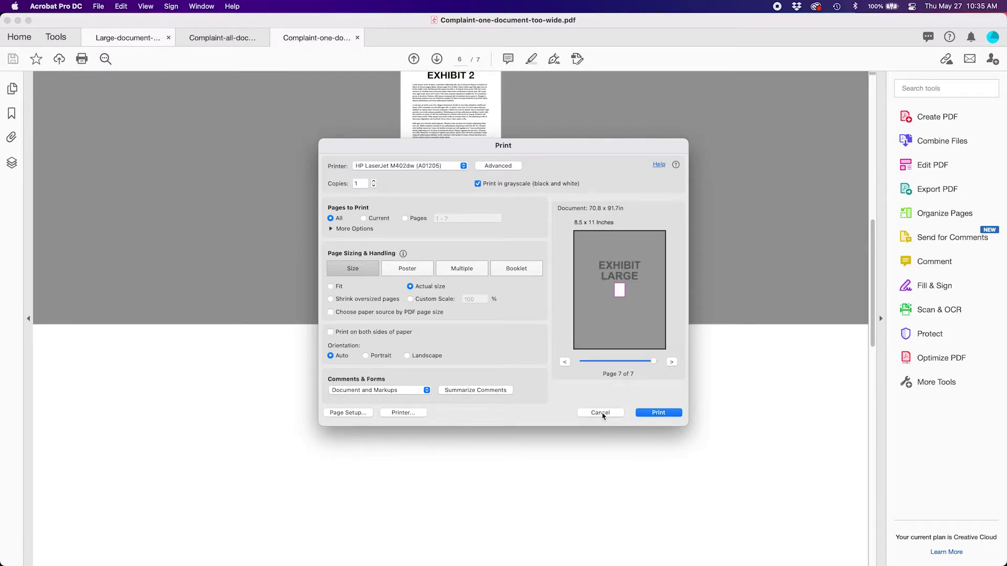
Close the print settings without printing and navigate the document to page 7, EXHIBIT LARGE
{"action": "left_click", "coordinate": [601, 413]}
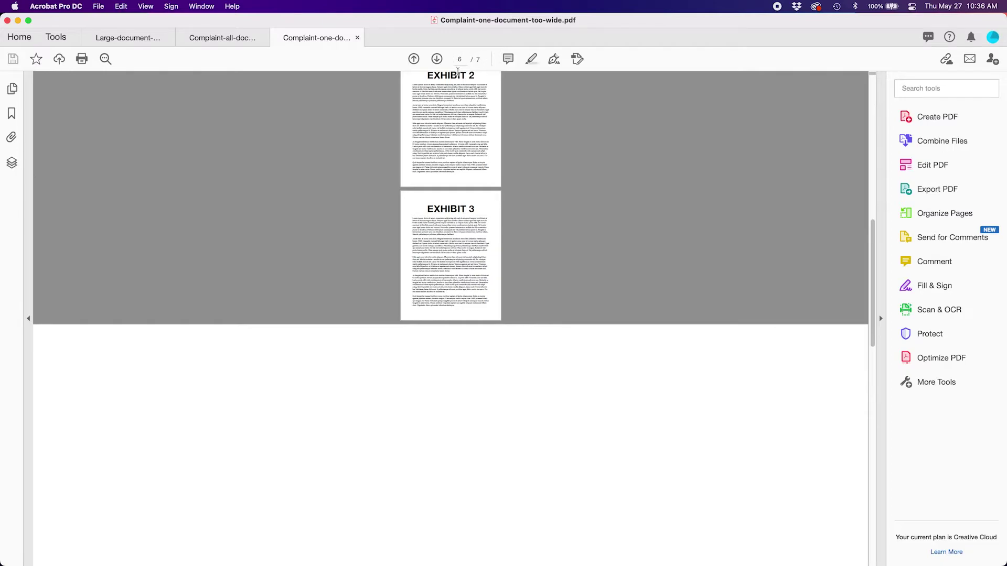
{"action": "left_click", "coordinate": [414, 59]}
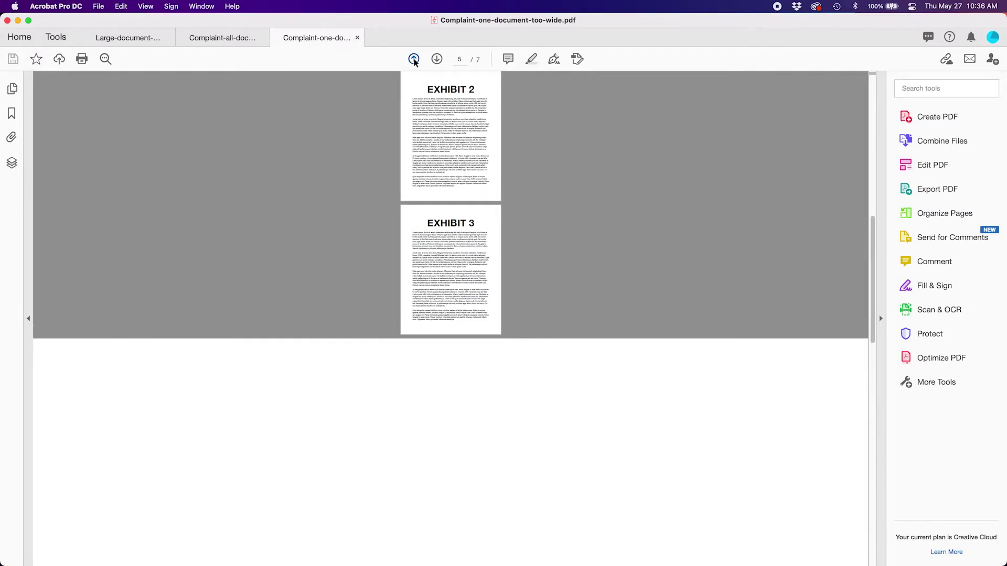
{"action": "left_click", "coordinate": [414, 60]}
{"action": "left_click", "coordinate": [436, 60]}
{"action": "left_click", "coordinate": [436, 60]}
{"action": "left_click", "coordinate": [436, 60]}
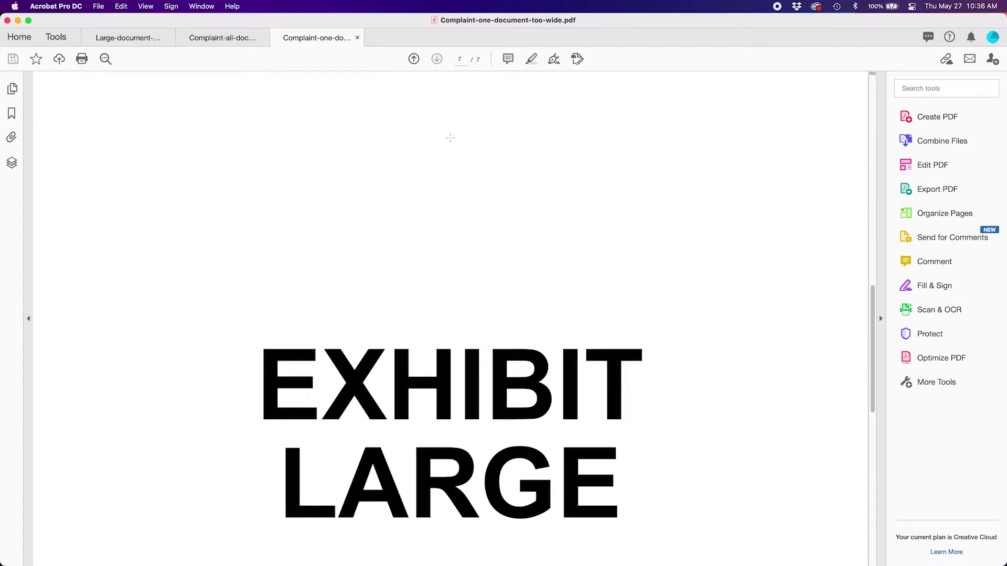
{"action": "left_click", "coordinate": [100, 7]}
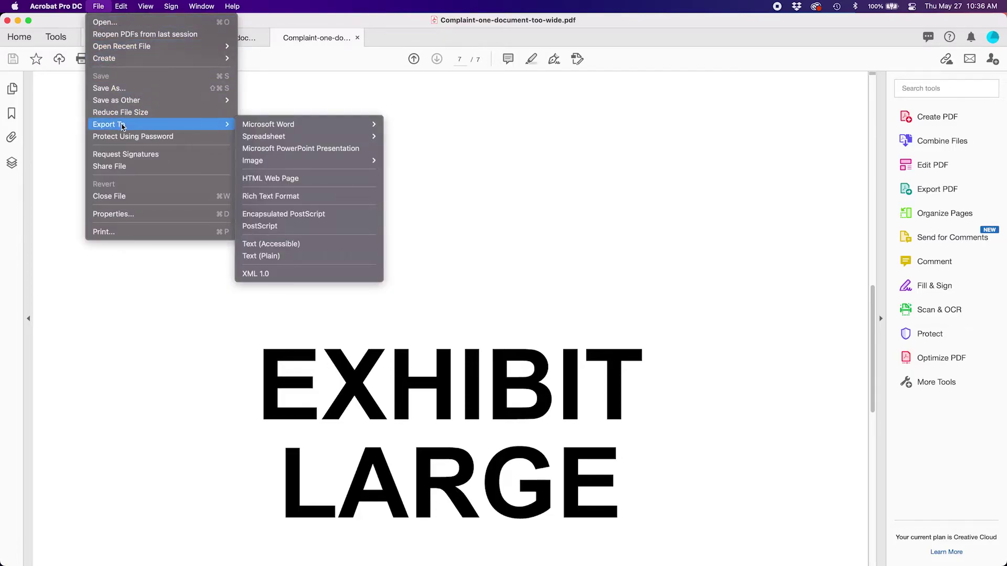
{"action": "left_click", "coordinate": [128, 214]}
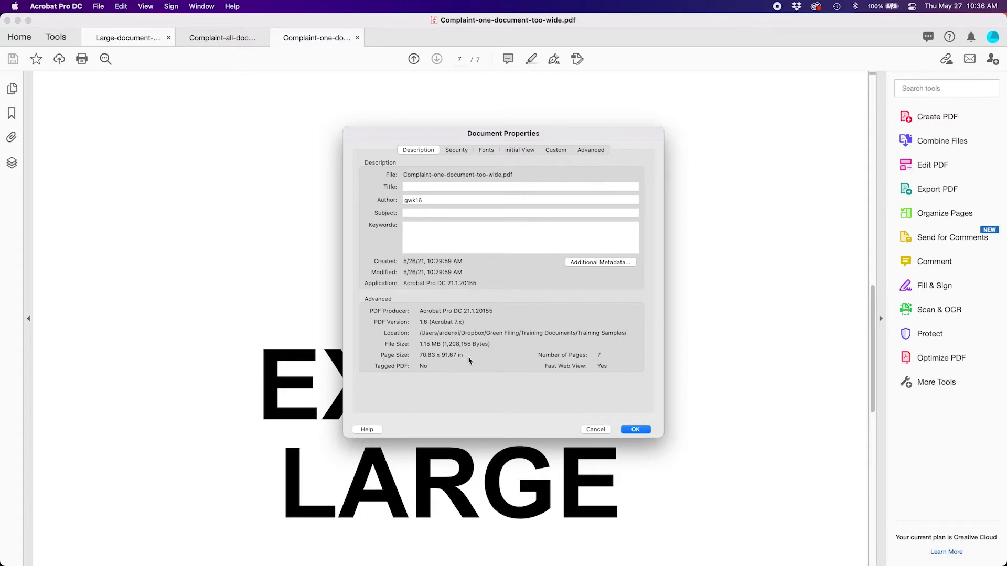
{"action": "left_click", "coordinate": [592, 430]}
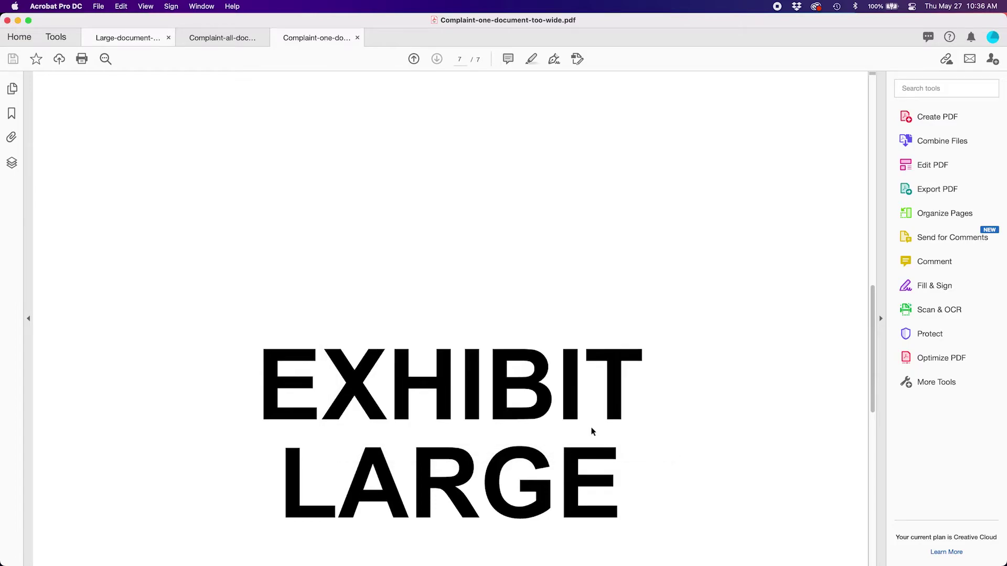
Switch to Complaint-all-documents-too-wide and open its document properties from the File menu
{"action": "left_click", "coordinate": [223, 38]}
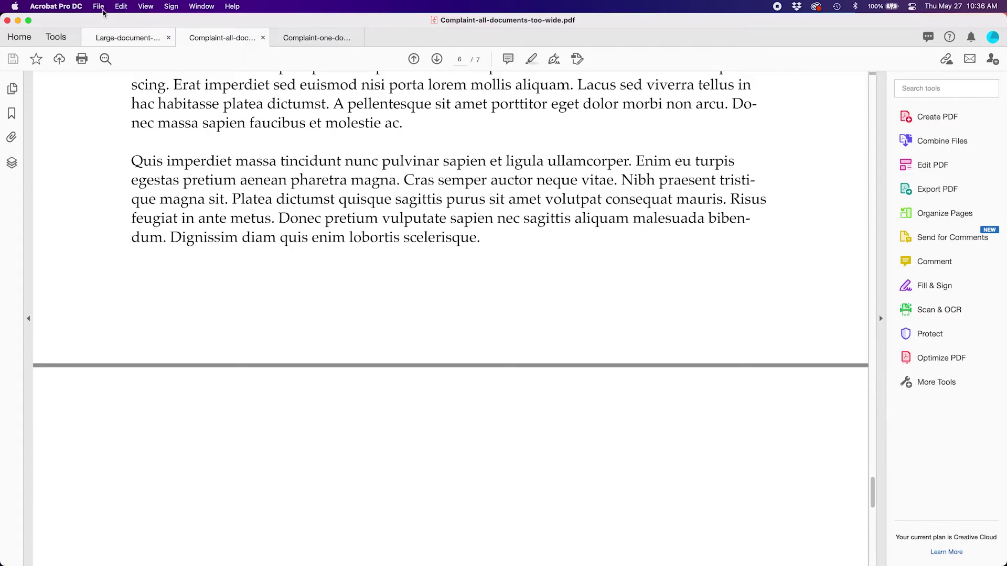
{"action": "scroll", "coordinate": [377, 249], "scroll_direction": "up", "scroll_amount": 2}
{"action": "scroll", "coordinate": [377, 248], "scroll_direction": "up", "scroll_amount": 10}
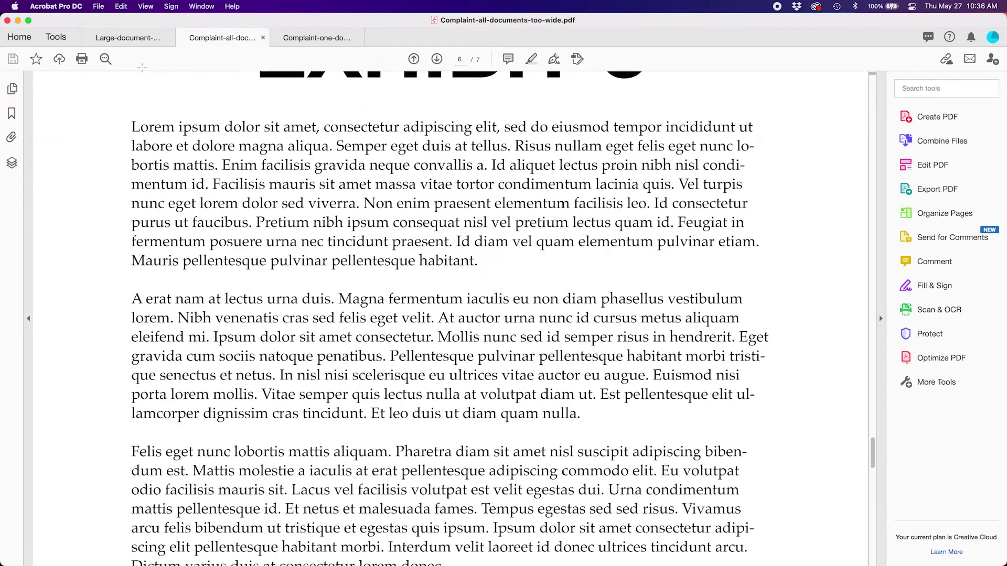
{"action": "left_click", "coordinate": [99, 6]}
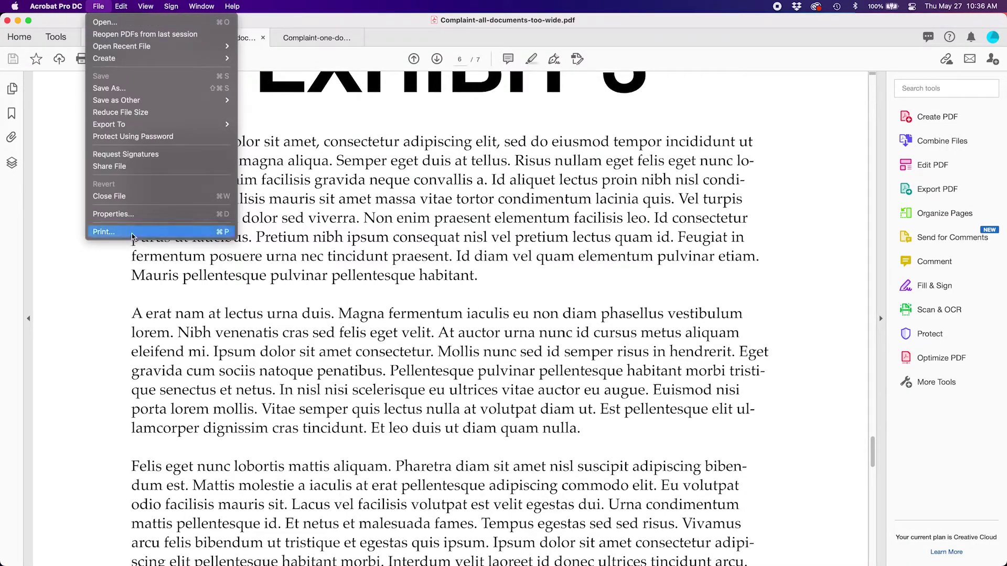
{"action": "left_click", "coordinate": [126, 217]}
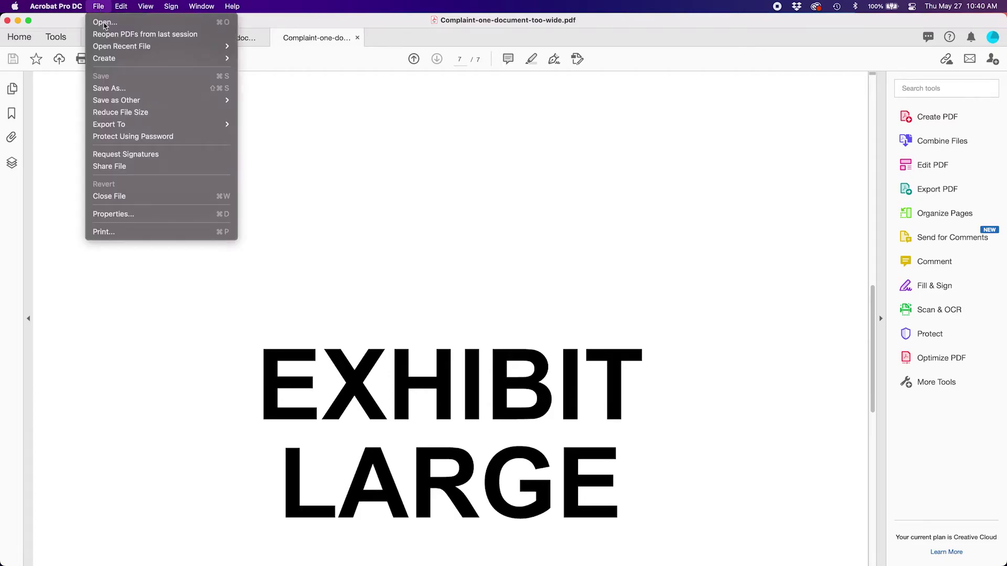
{"action": "left_click", "coordinate": [152, 232]}
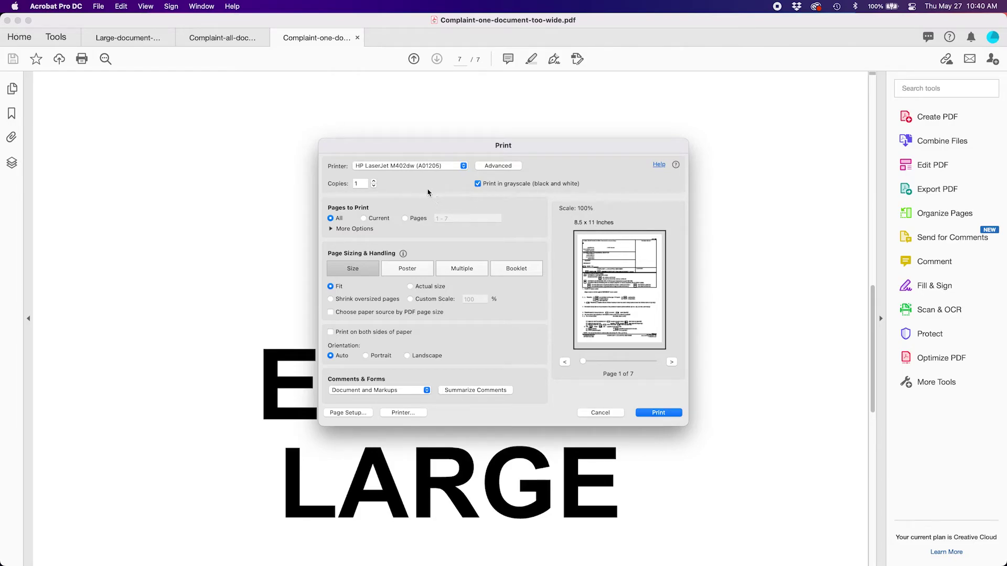
{"action": "left_click", "coordinate": [435, 167]}
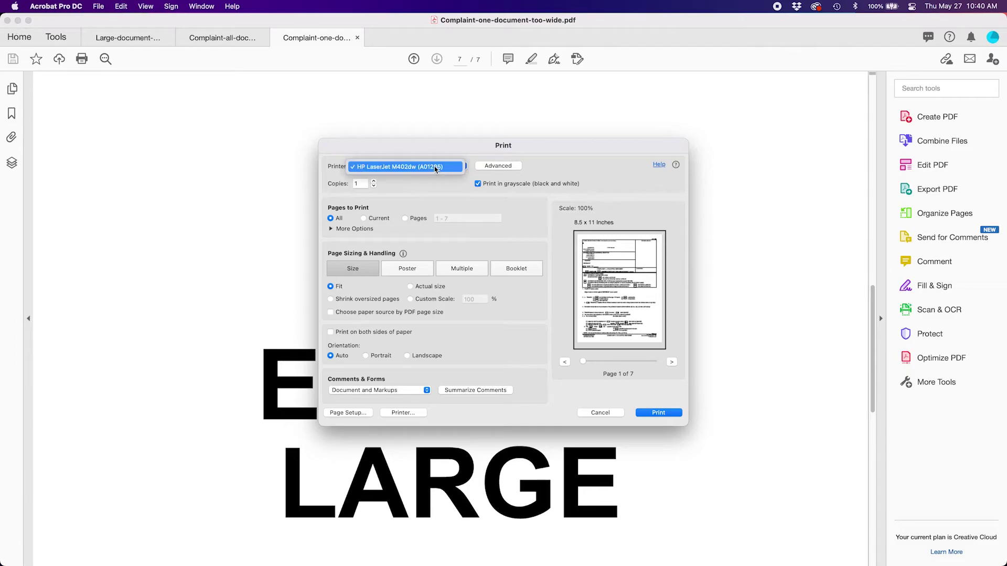
{"action": "left_click", "coordinate": [435, 167]}
{"action": "left_click", "coordinate": [435, 167]}
{"action": "left_click", "coordinate": [435, 167]}
{"action": "left_click", "coordinate": [435, 167]}
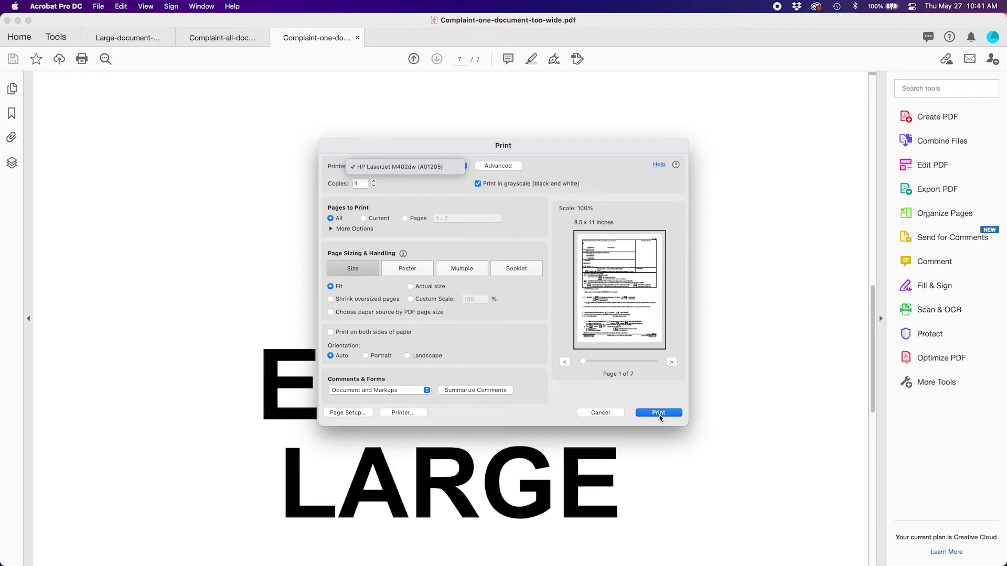
{"action": "left_click", "coordinate": [606, 417]}
{"action": "left_click", "coordinate": [606, 415]}
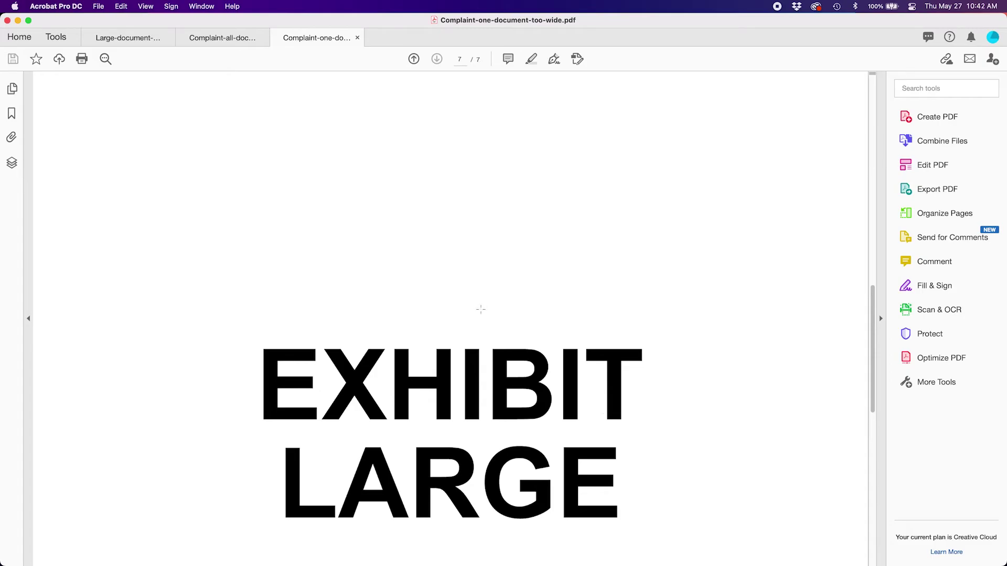
Launch Preview from Spotlight search
{"action": "key", "text": "super+space"}
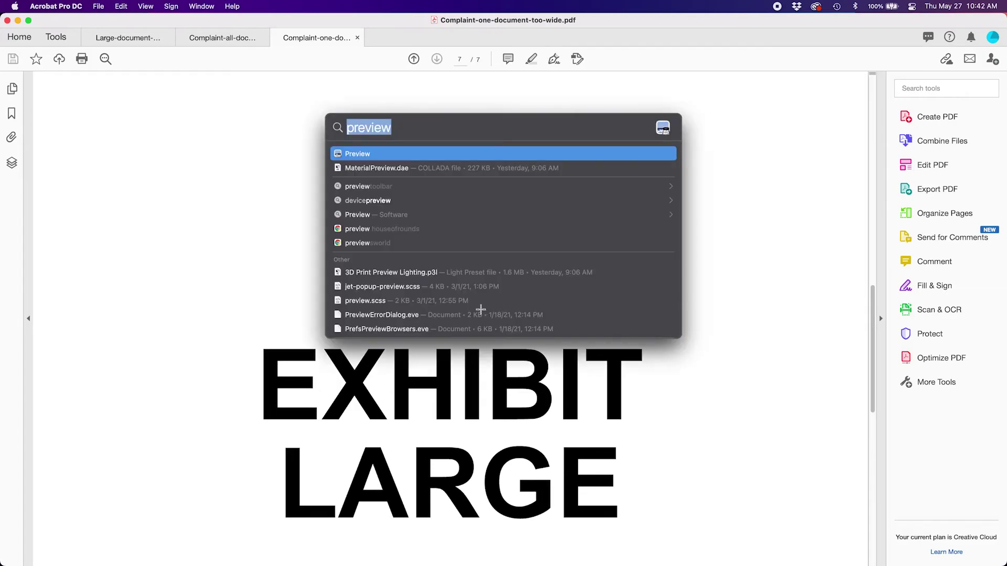
{"action": "left_click", "coordinate": [403, 154]}
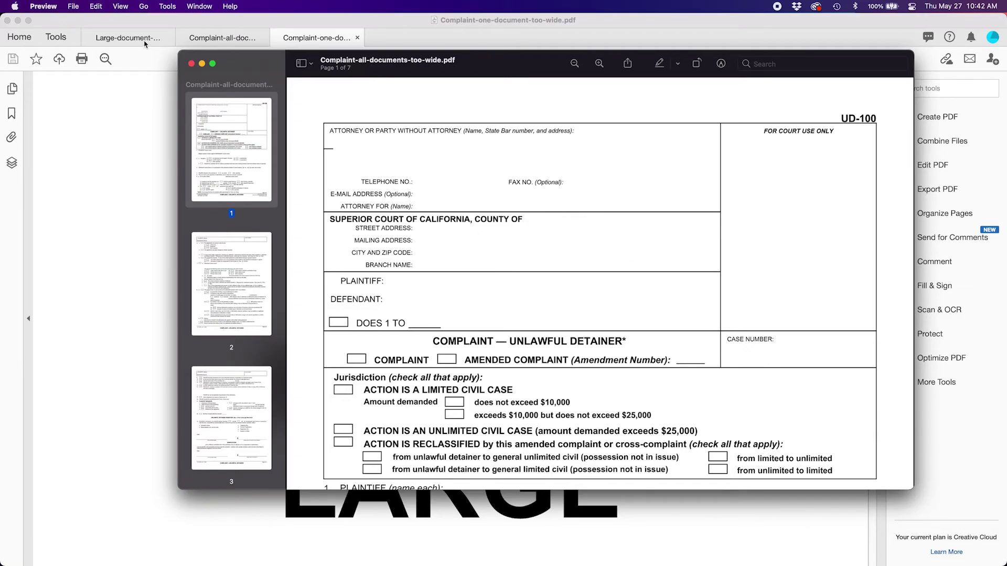
Open Preview's print dialog with details shown, choose Fill Entire Paper on US Letter, and open the PDF menu
{"action": "left_click", "coordinate": [74, 7]}
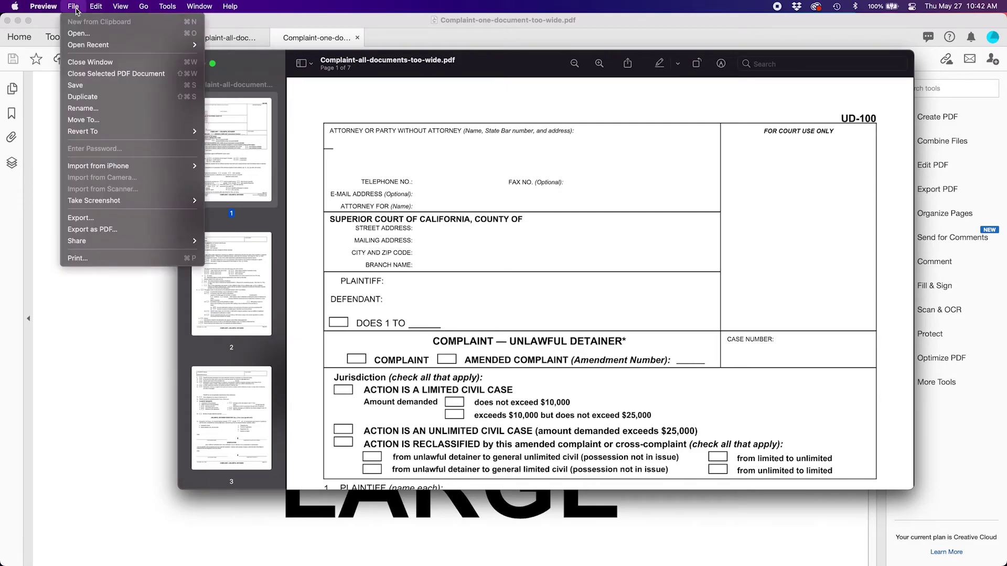
{"action": "left_click", "coordinate": [99, 263]}
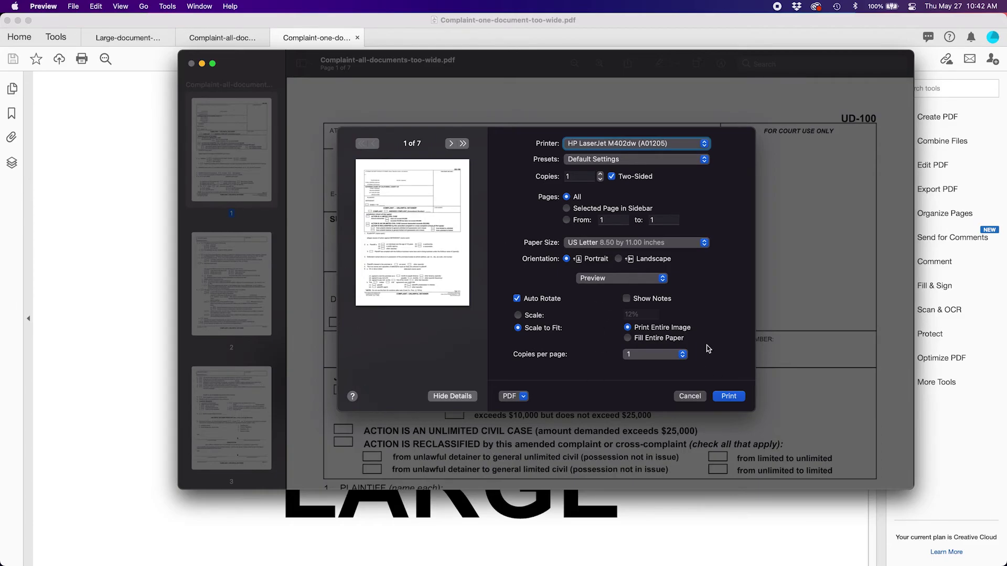
{"action": "left_click", "coordinate": [440, 400]}
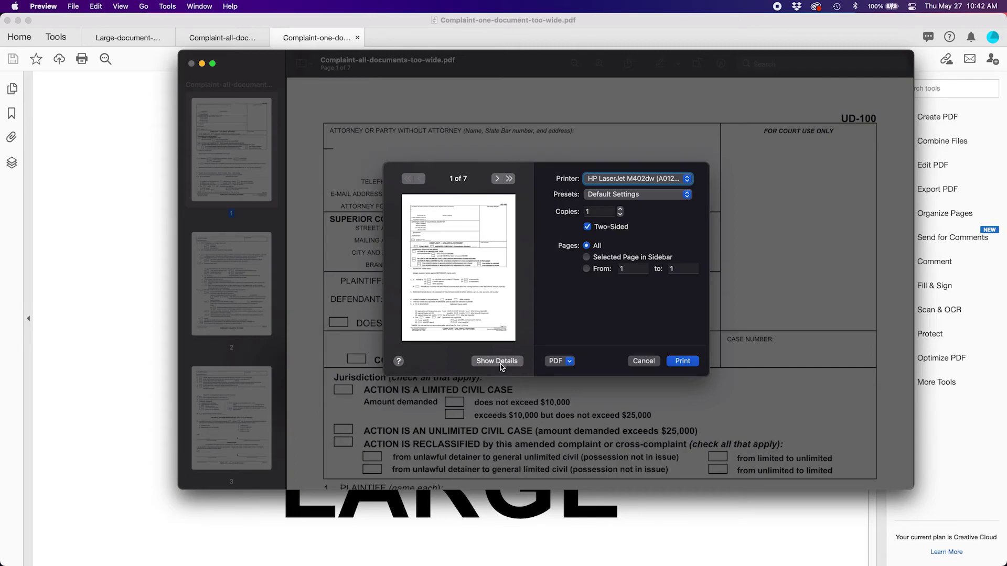
{"action": "left_click", "coordinate": [500, 362]}
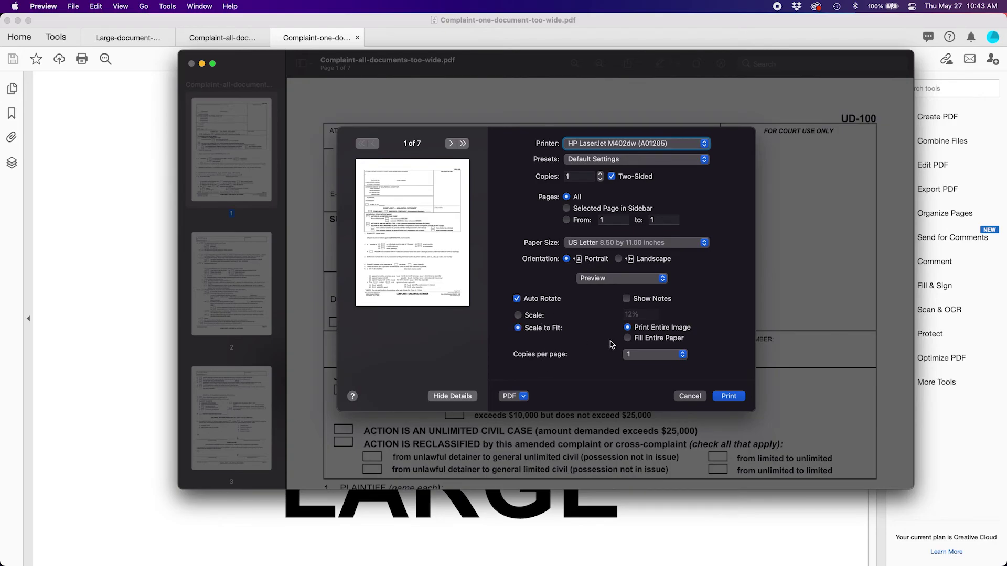
{"action": "left_click", "coordinate": [628, 340]}
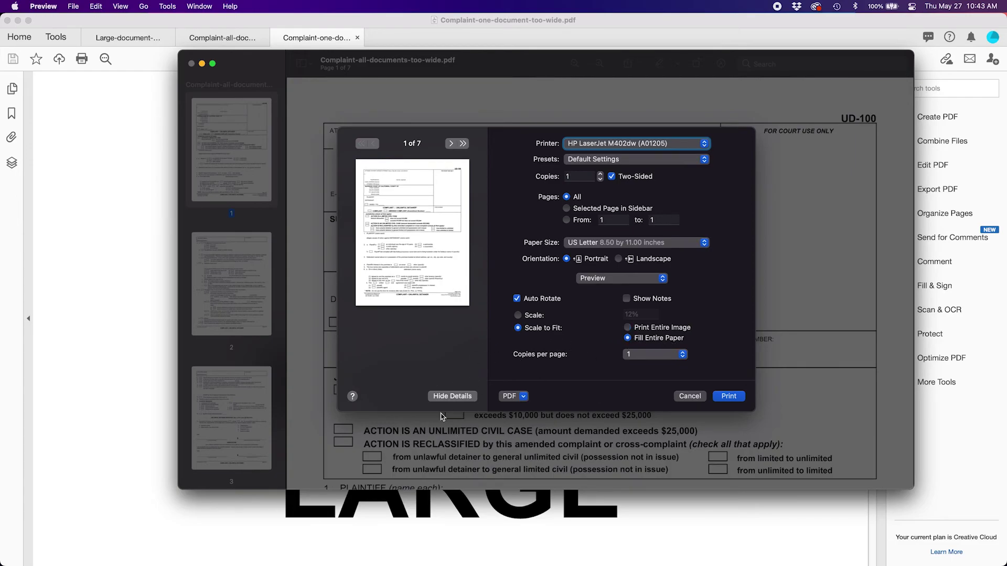
{"action": "left_click", "coordinate": [511, 397]}
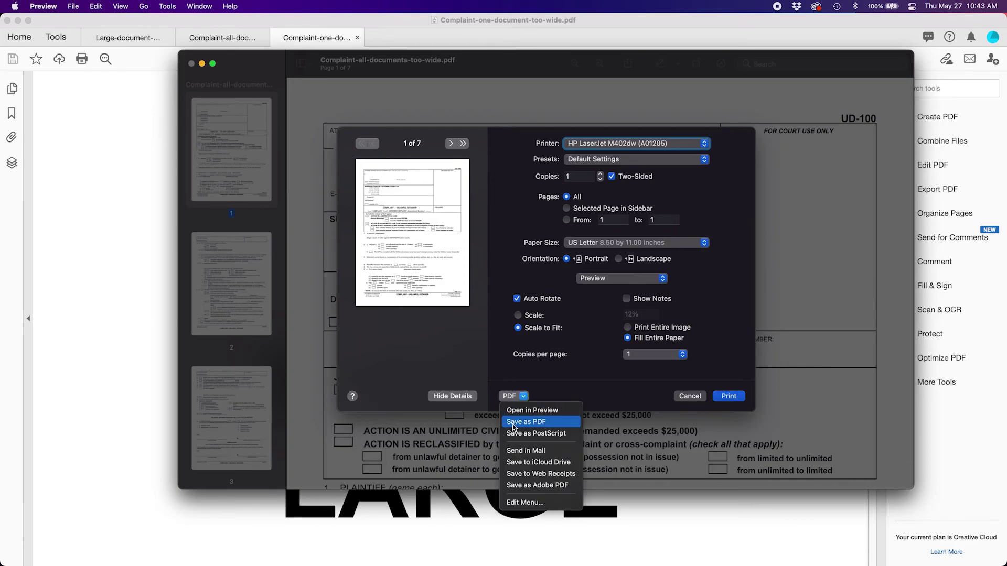
Save as PDF named Complaint-all-documents-too-wide in the Training Samples folder
{"action": "left_click", "coordinate": [513, 423]}
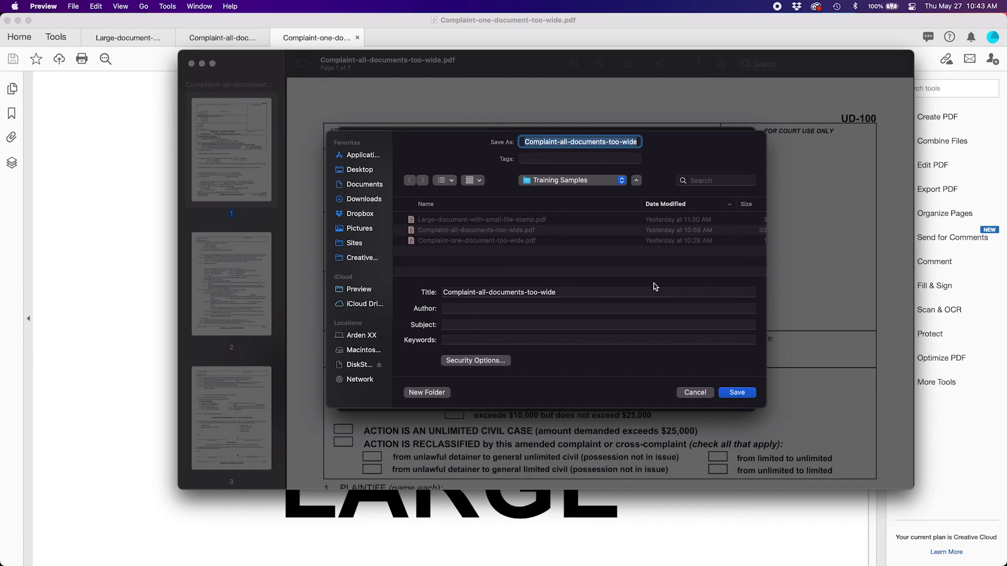
{"action": "left_click", "coordinate": [695, 392]}
{"action": "left_click", "coordinate": [692, 396]}
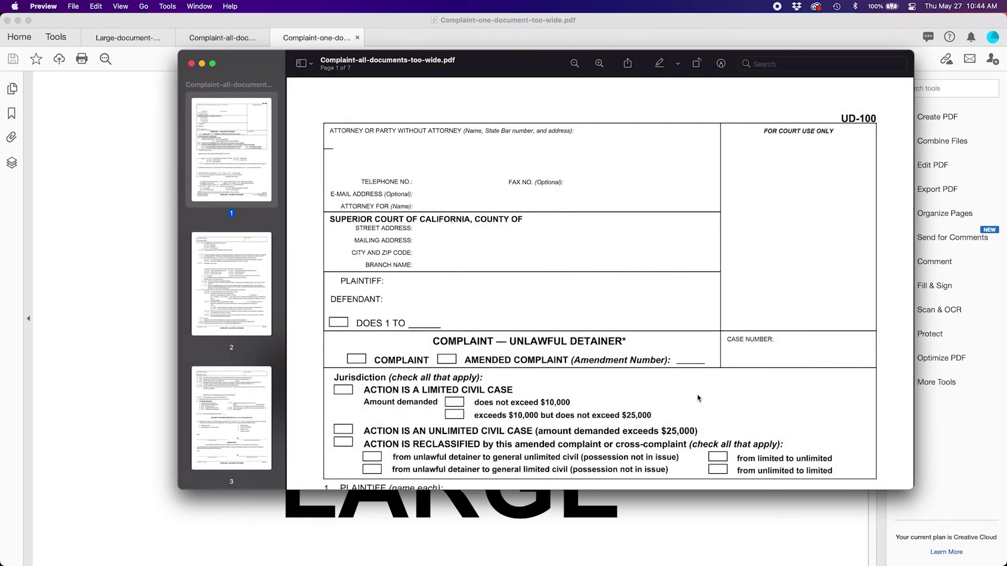